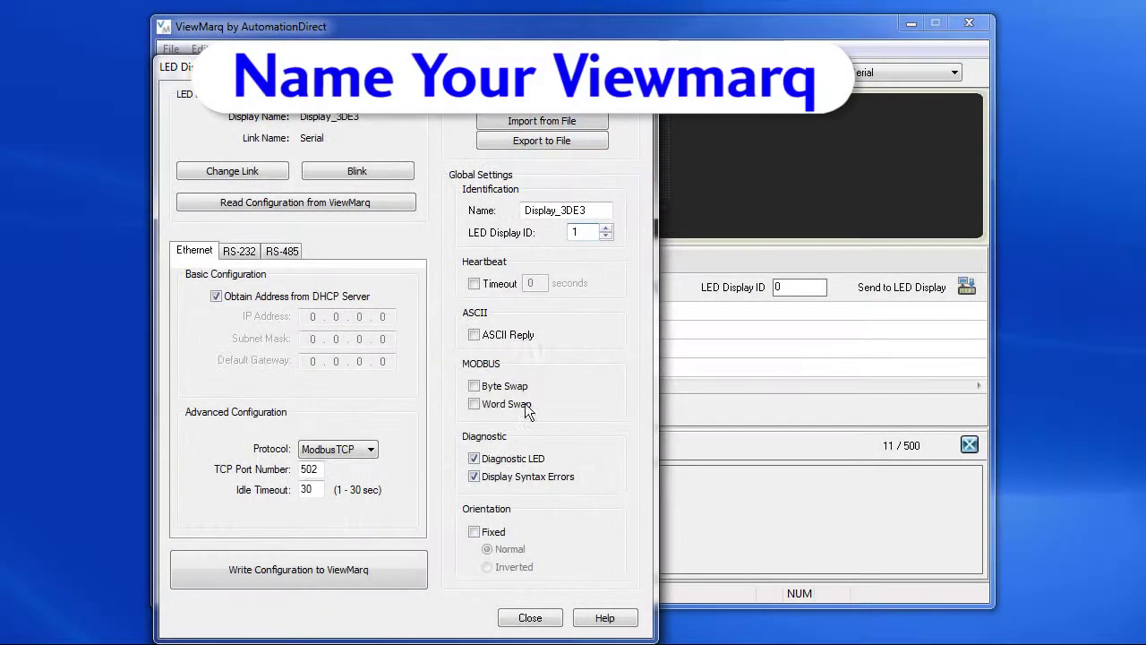
Step: Rename the display to 'Shop Floor' and write that configuration to the sign
drag(524, 210, 596, 210)
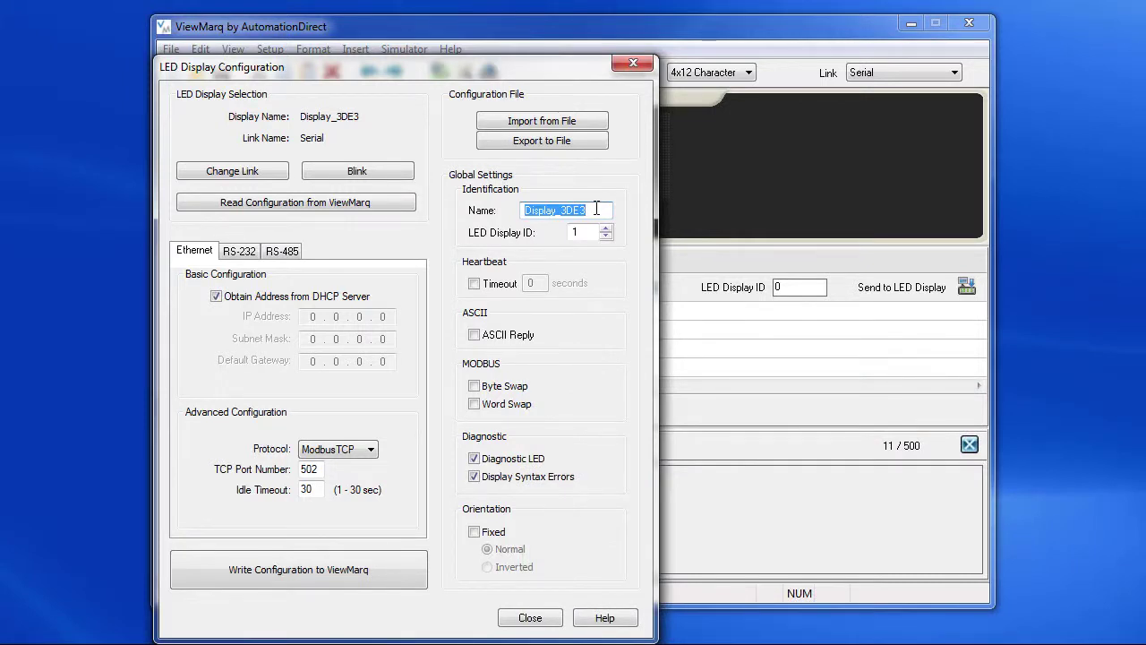
text(Shop Floor)
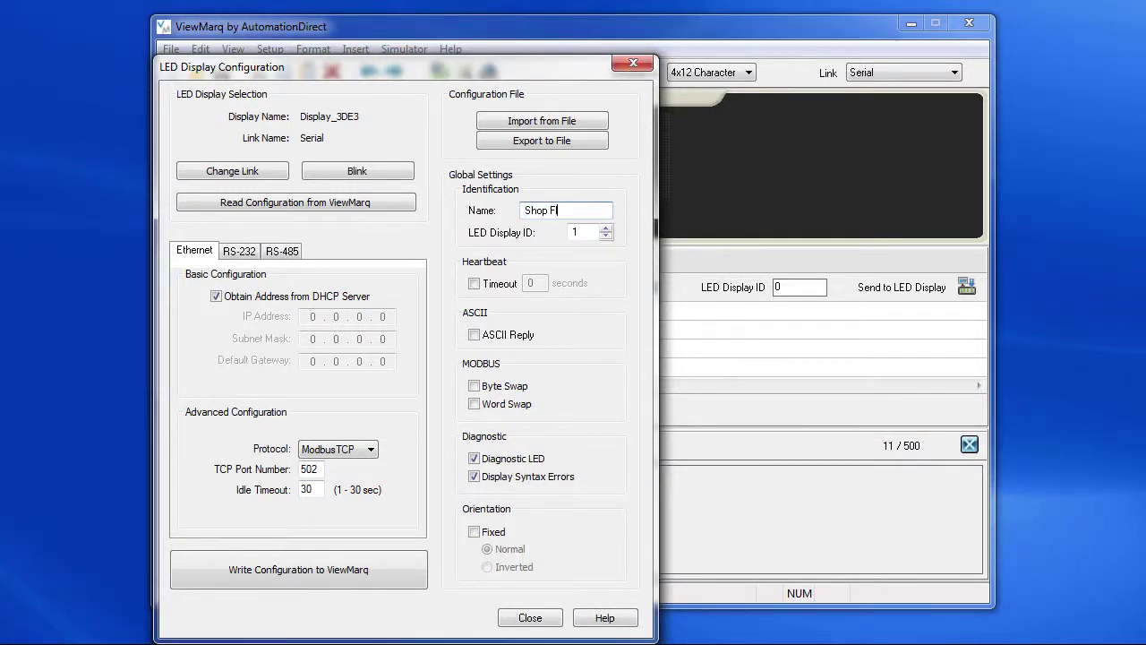
click(287, 574)
click(876, 597)
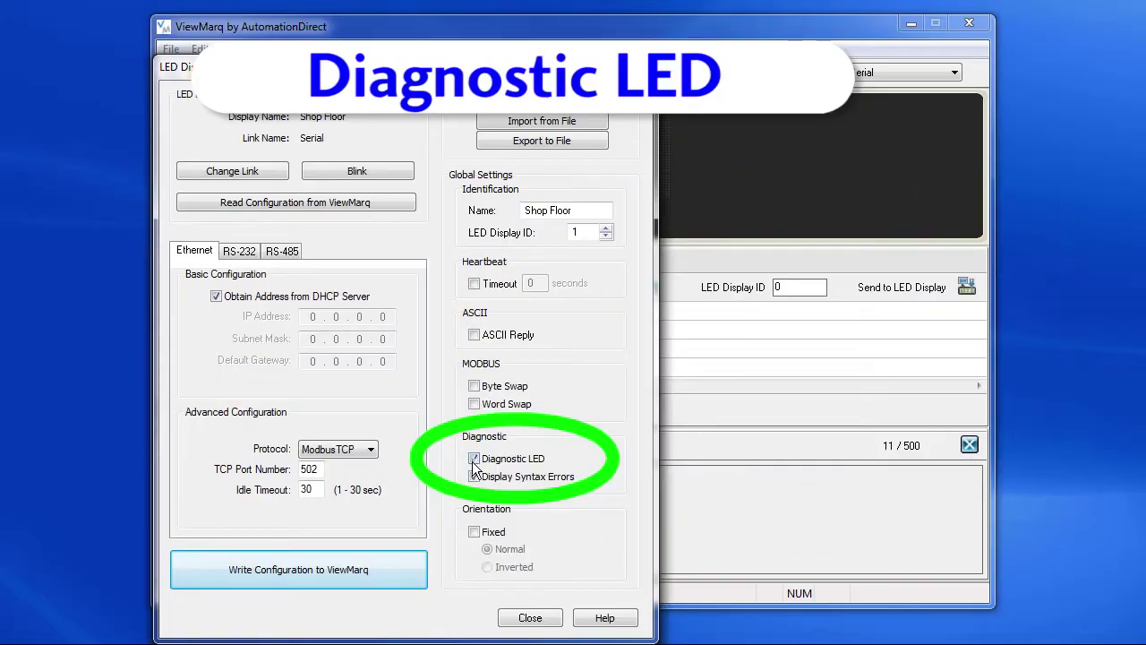
Step: Toggle the Diagnostic LED off and back on, then write the configuration to the sign
click(473, 460)
click(473, 458)
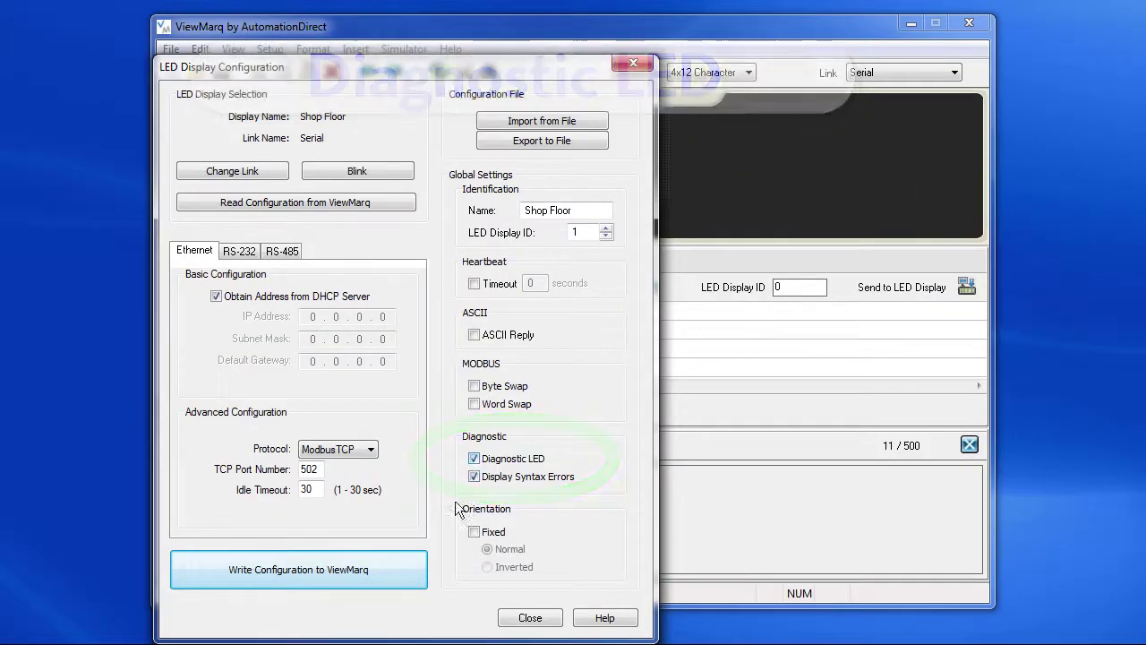
click(303, 573)
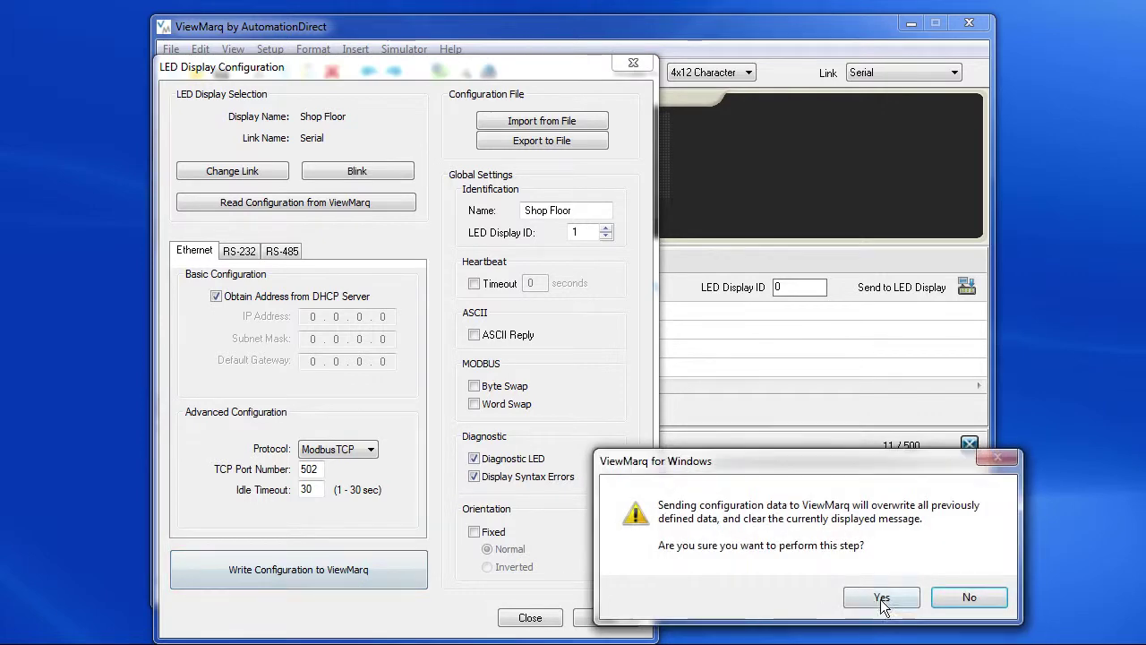
click(881, 597)
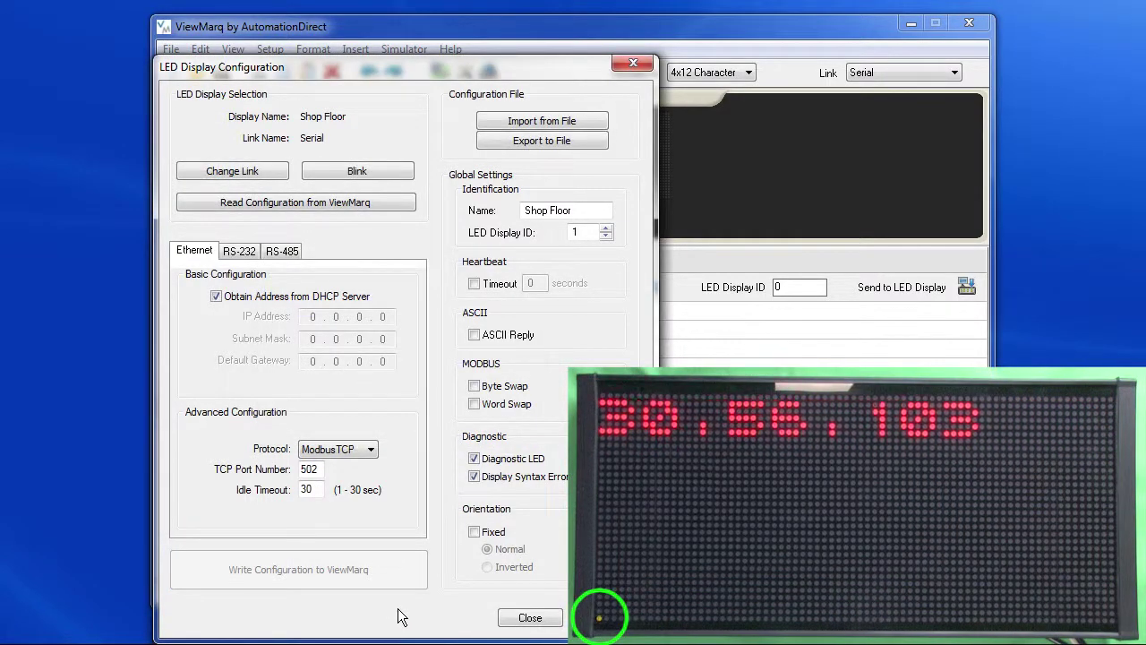
Step: Close the configuration and send the message 'test' to the LED display
key(Escape)
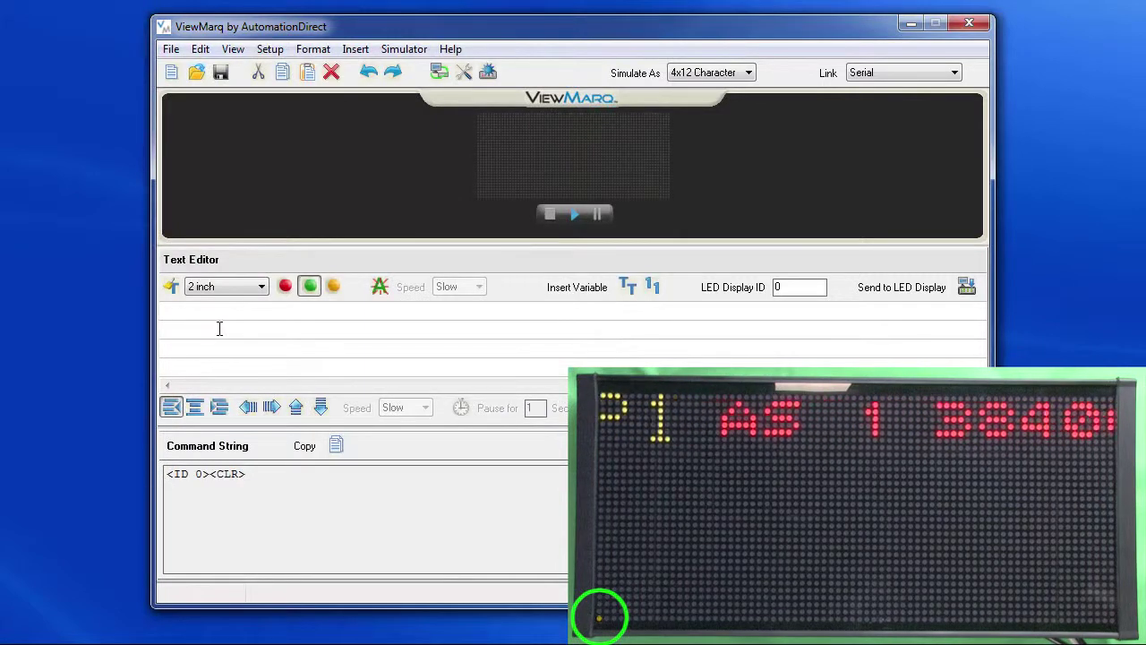
text(test)
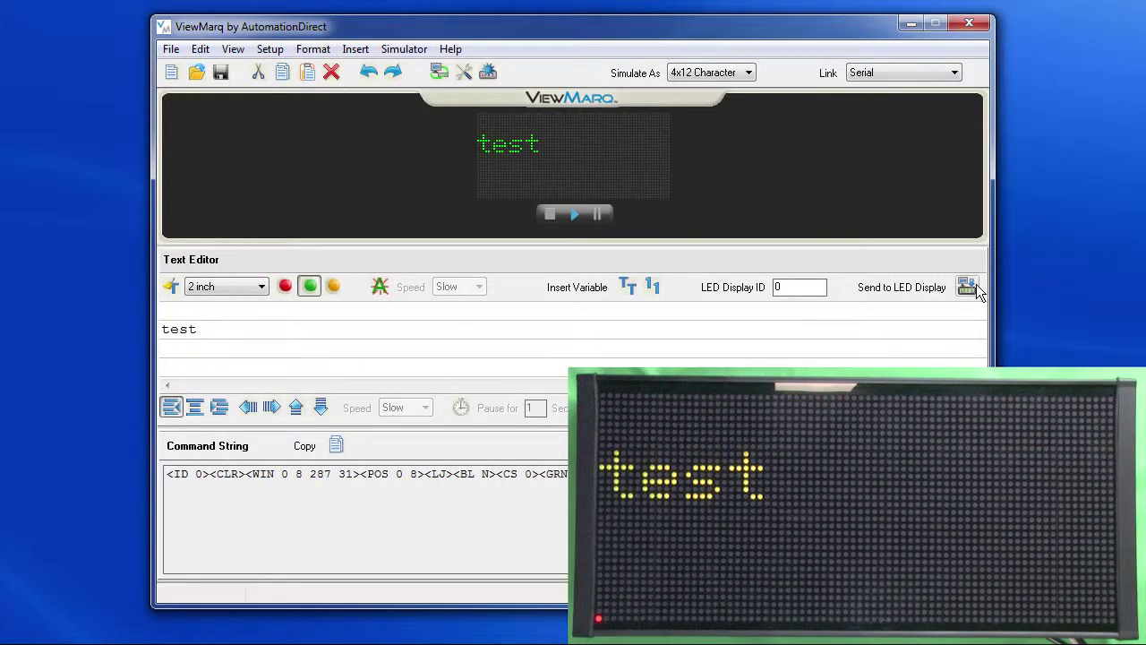
click(976, 286)
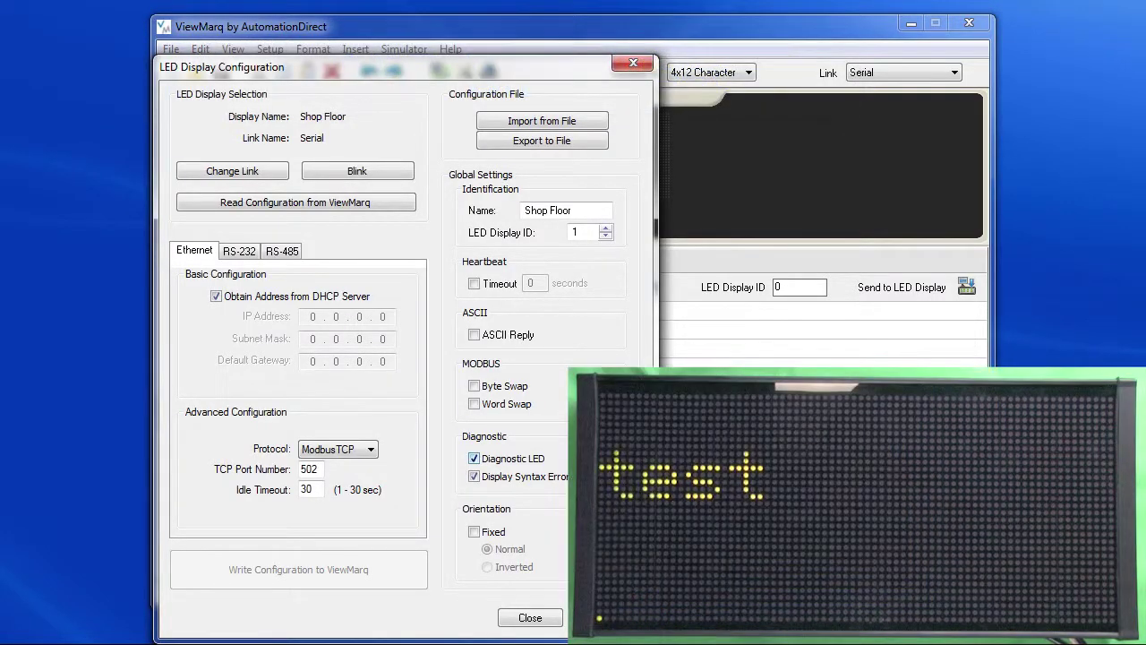
Step: Blink the sign twice to identify it
click(350, 173)
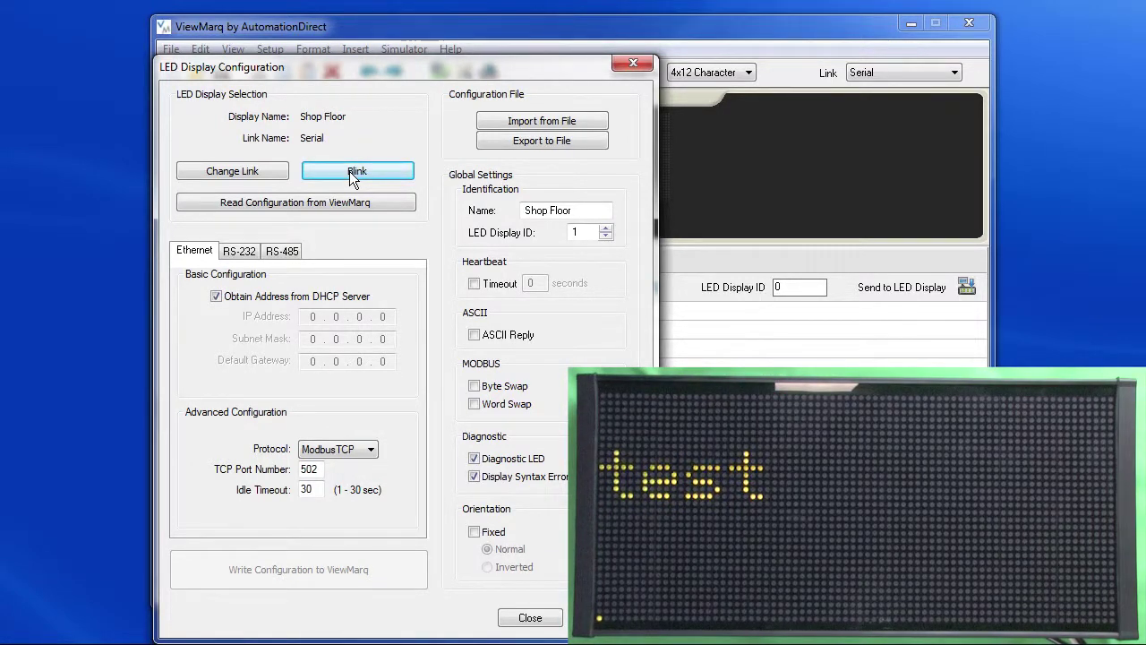
click(349, 171)
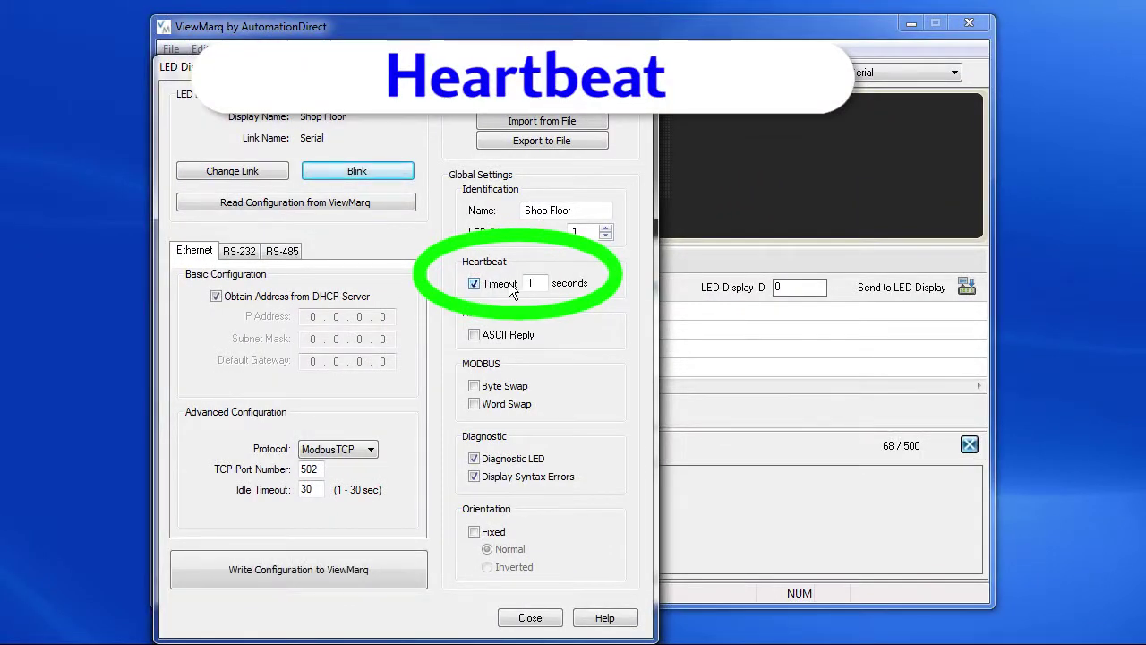
Step: Write a 5-second heartbeat timeout to the sign, then resend the 'test' message
text(5)
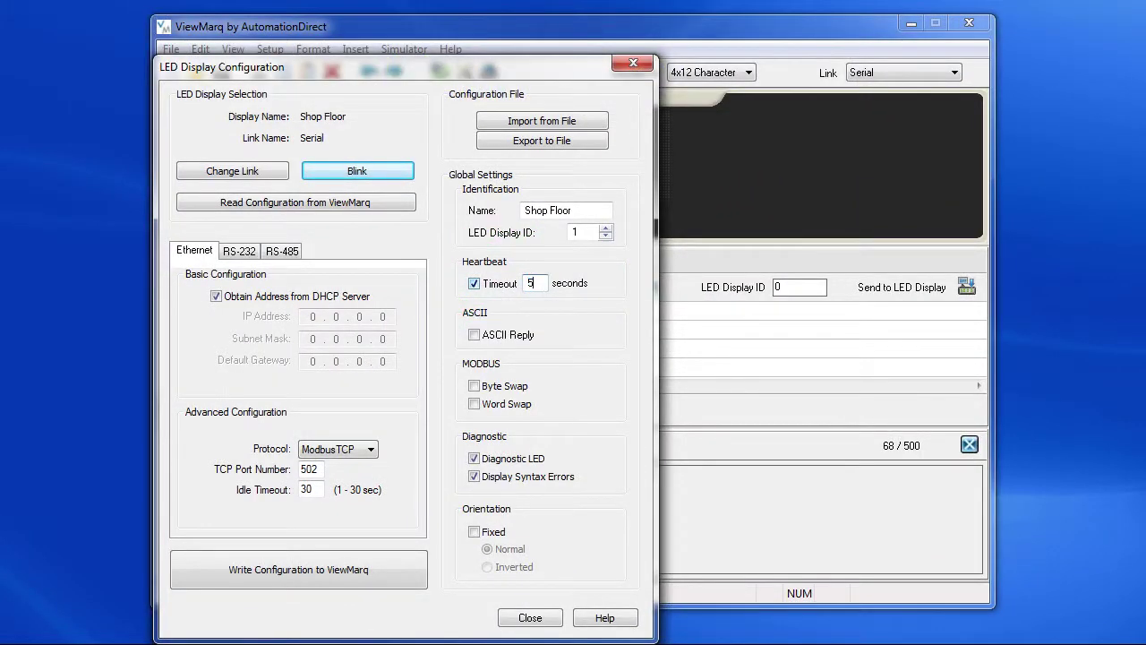
click(294, 573)
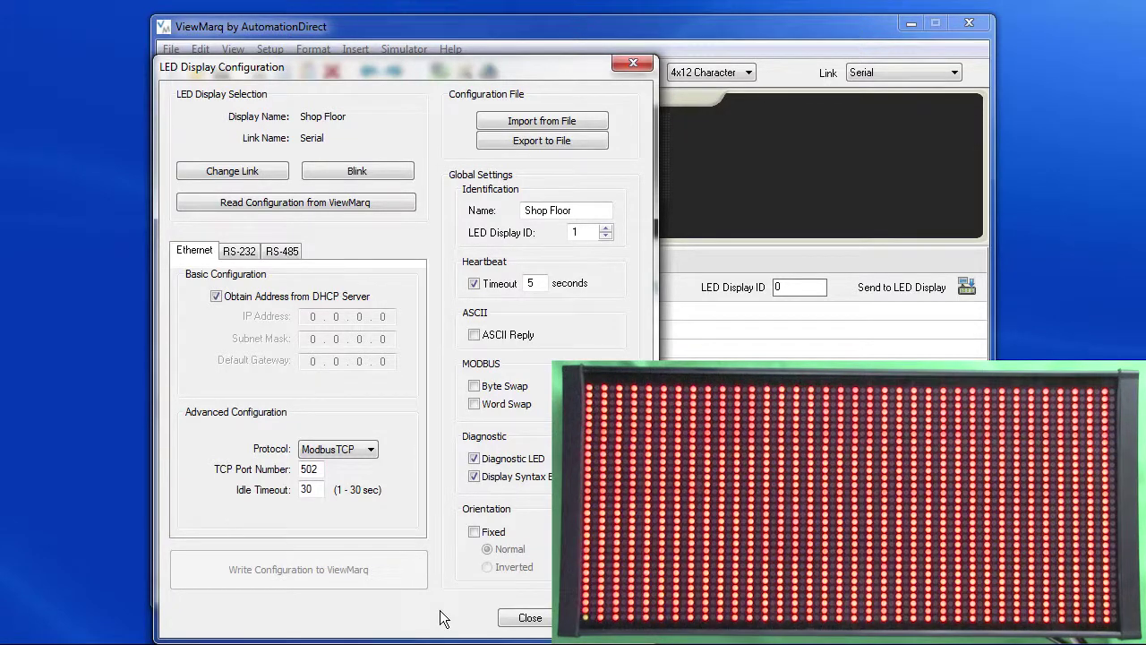
click(530, 618)
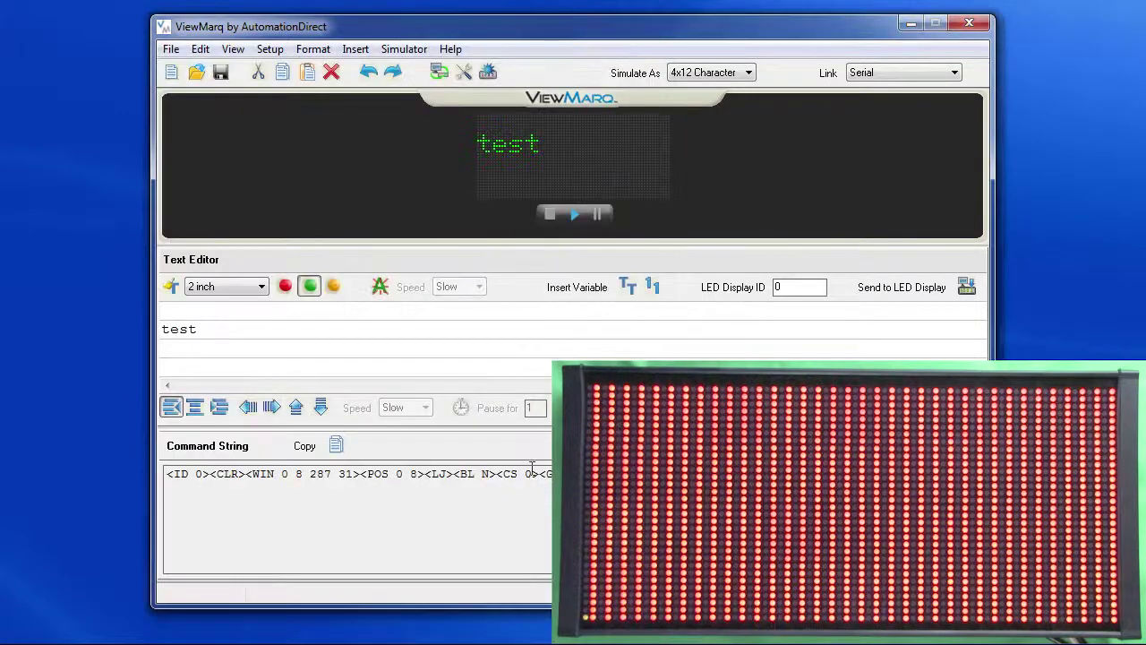
click(966, 287)
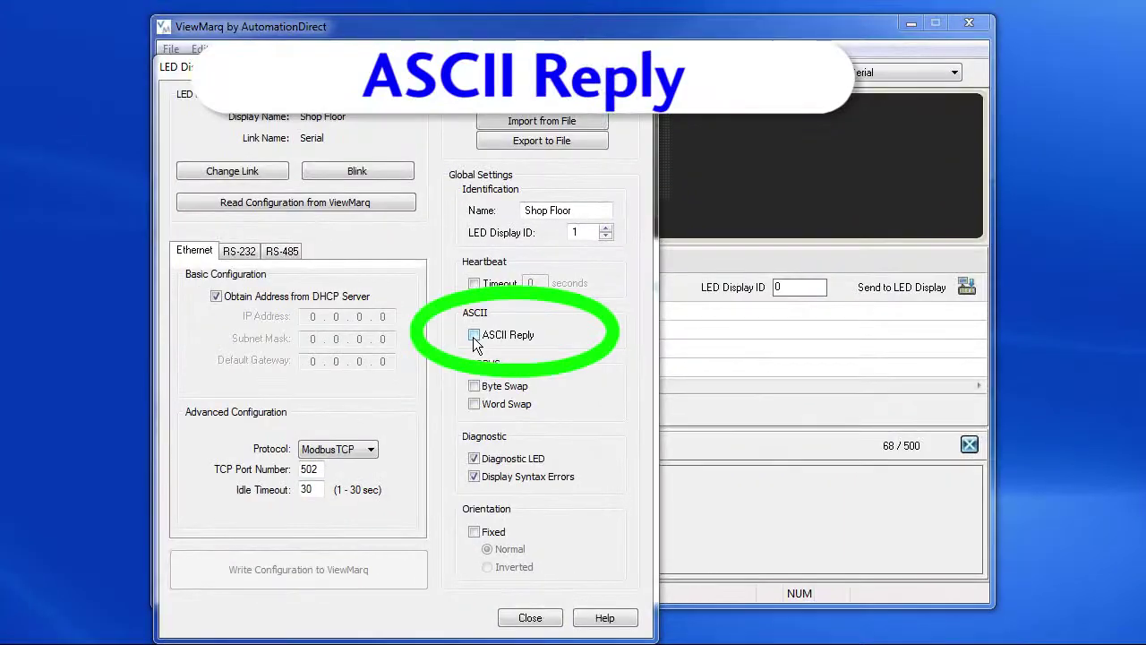
Step: Tick ASCII Reply, then close the configuration without writing it to the sign
click(473, 337)
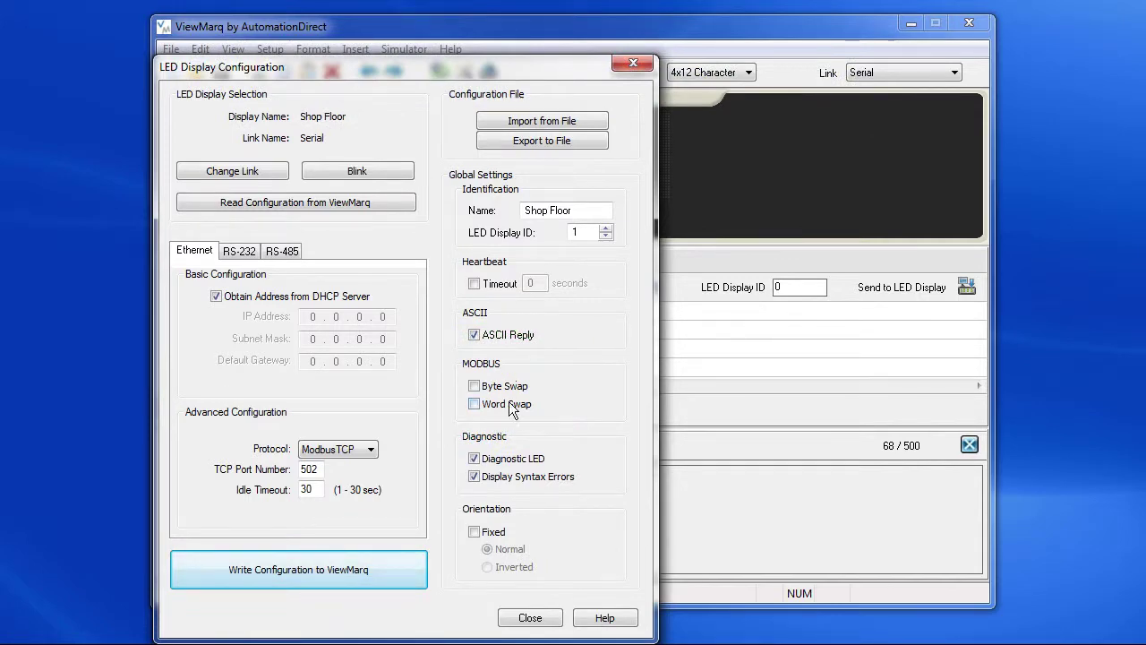
click(528, 618)
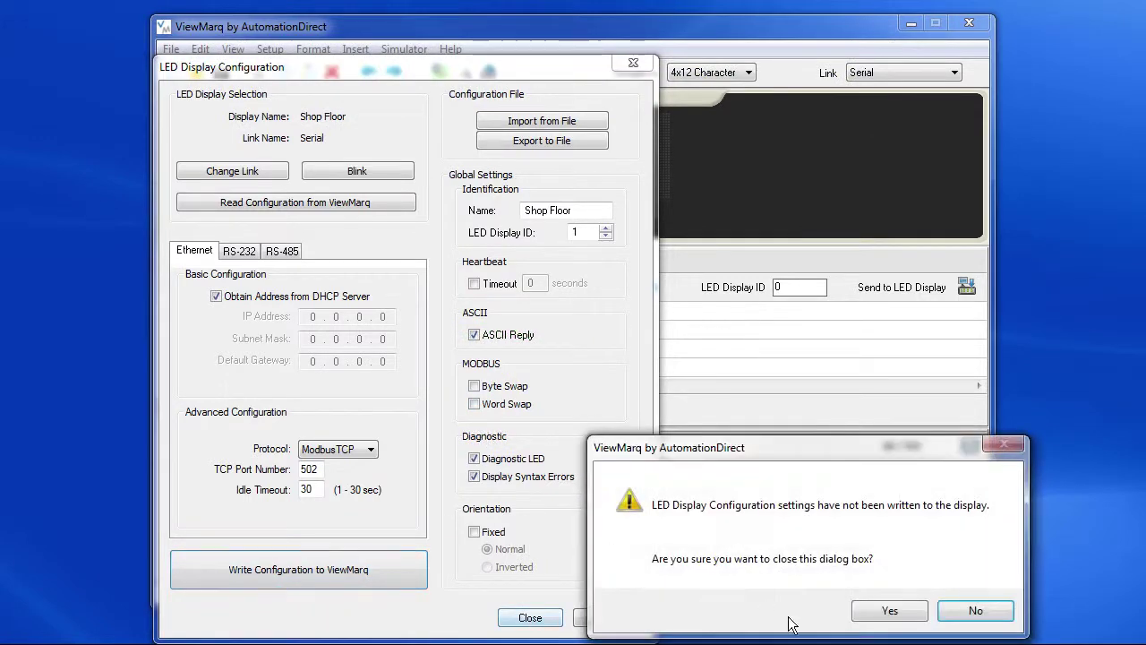
click(886, 612)
Step: Open PC to LED Display Communications from the Setup menu
click(270, 49)
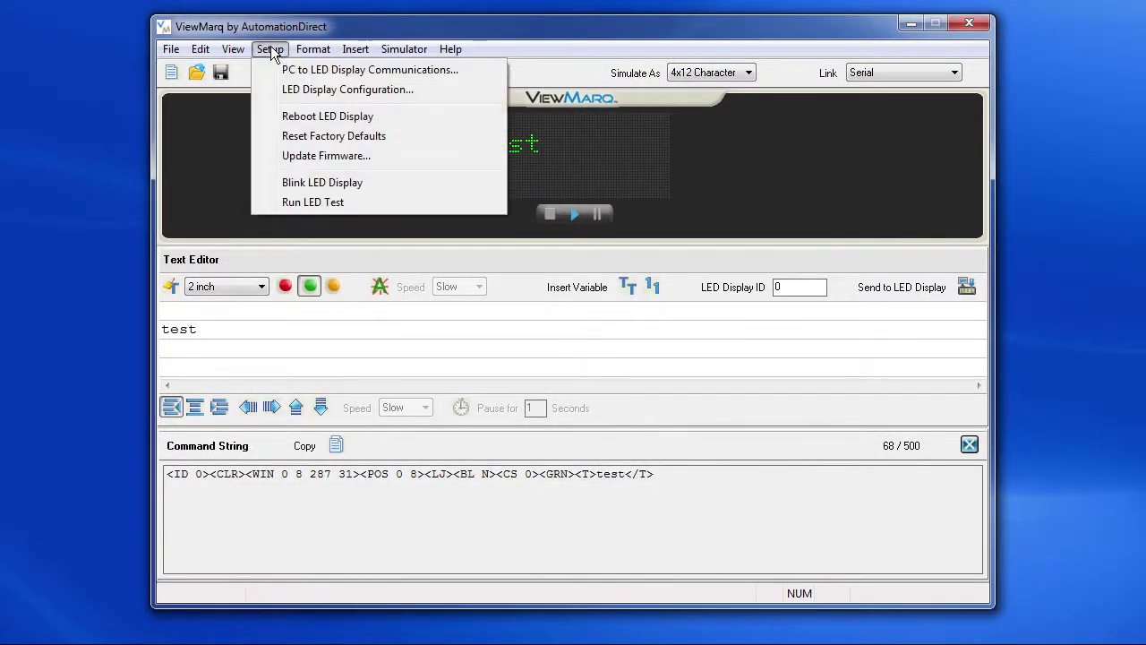
click(398, 73)
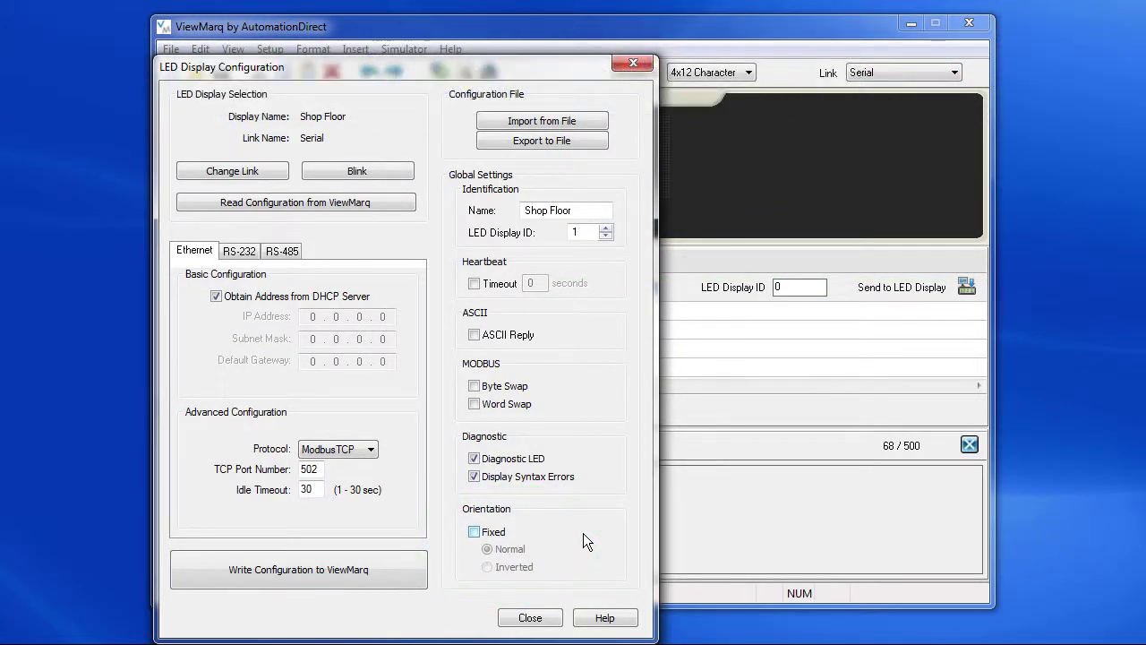
Step: Fix the display orientation and set it to Inverted
click(472, 532)
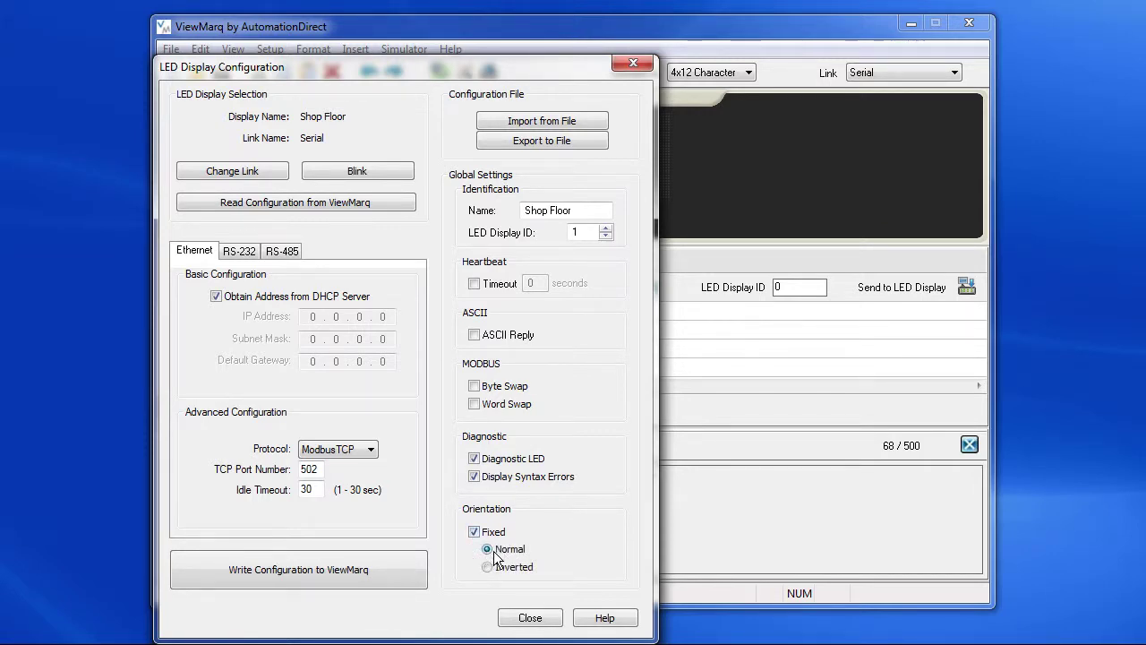
click(527, 573)
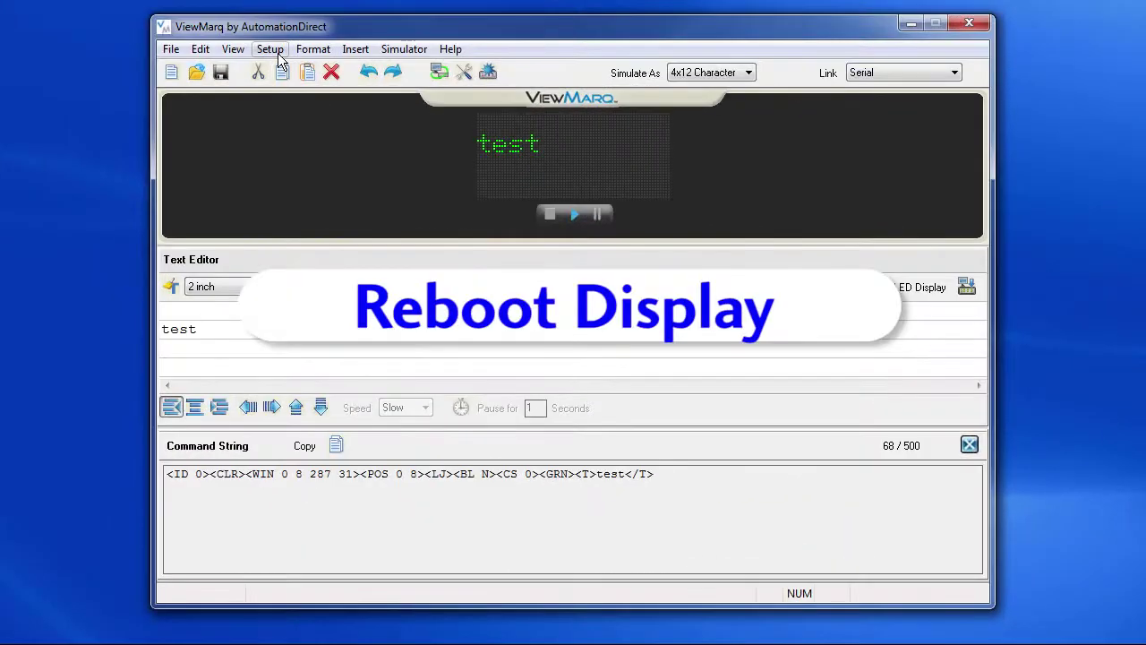
Step: Start a firmware update for the sign from the Setup menu
click(269, 49)
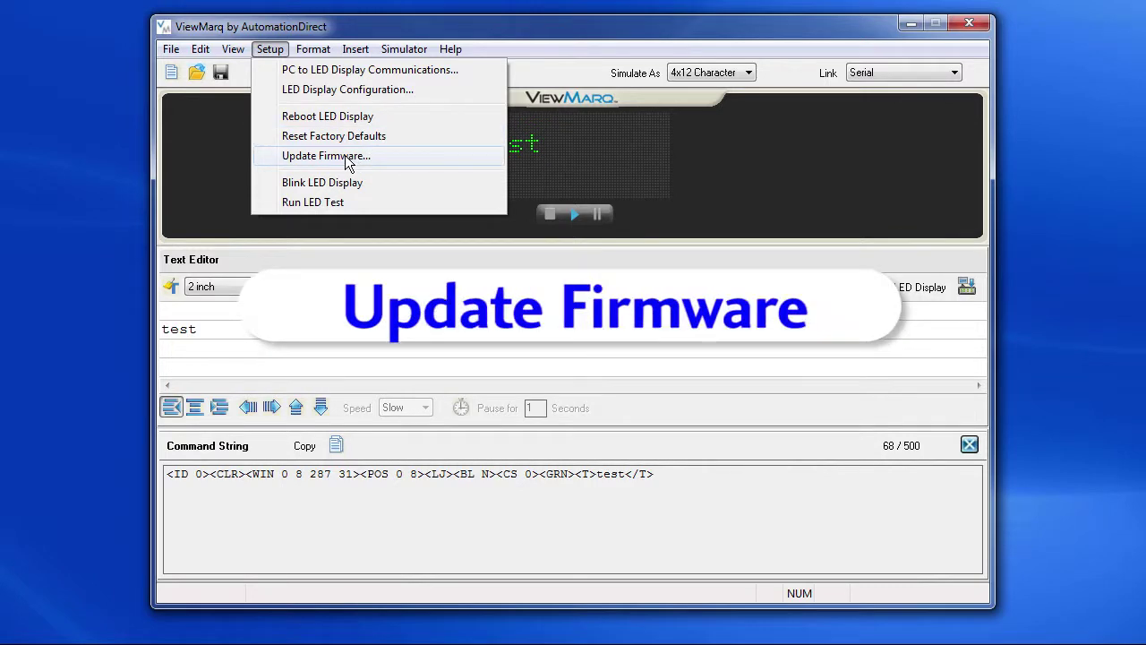
click(347, 158)
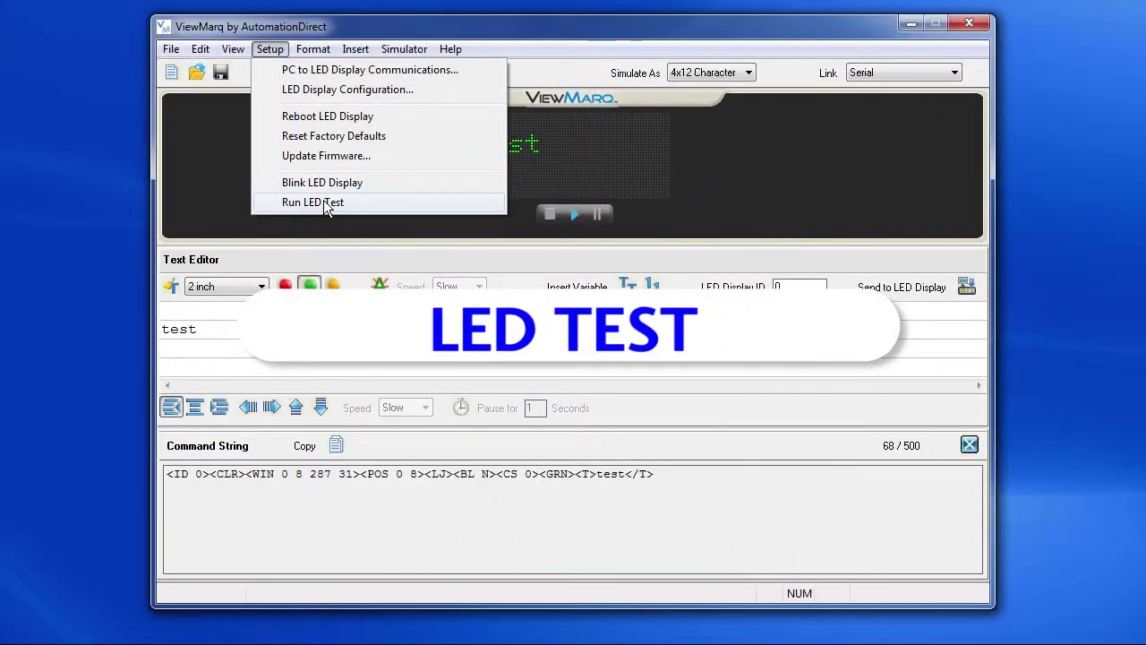
Step: Run the LED test to light every LED on the sign, then stop it
click(325, 205)
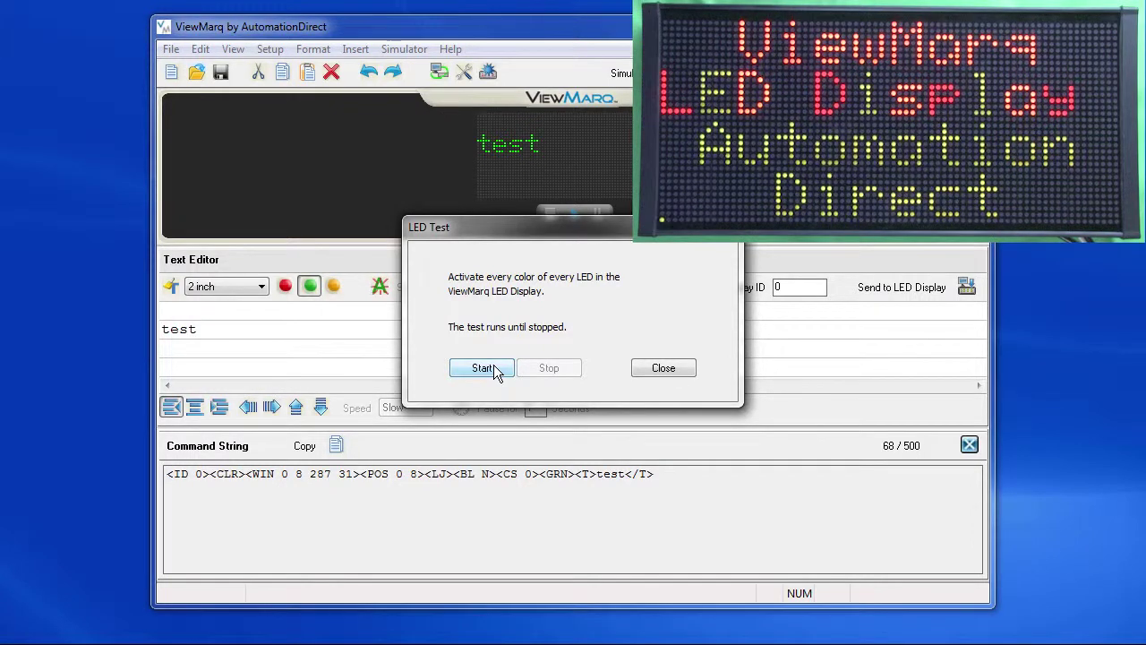
click(475, 368)
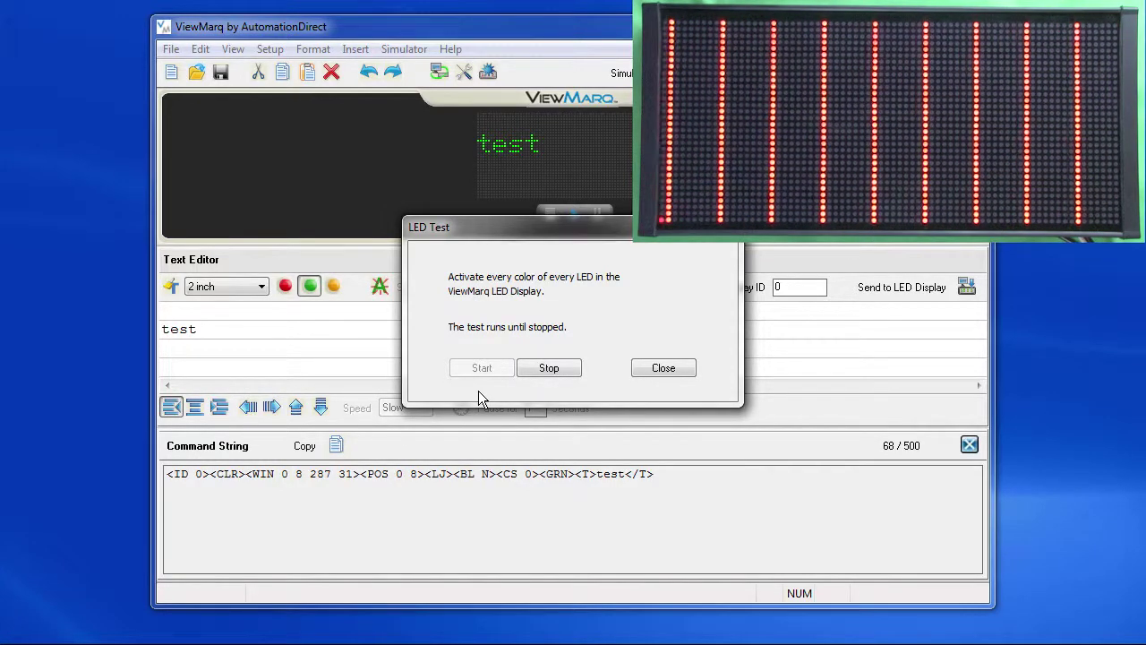
click(549, 368)
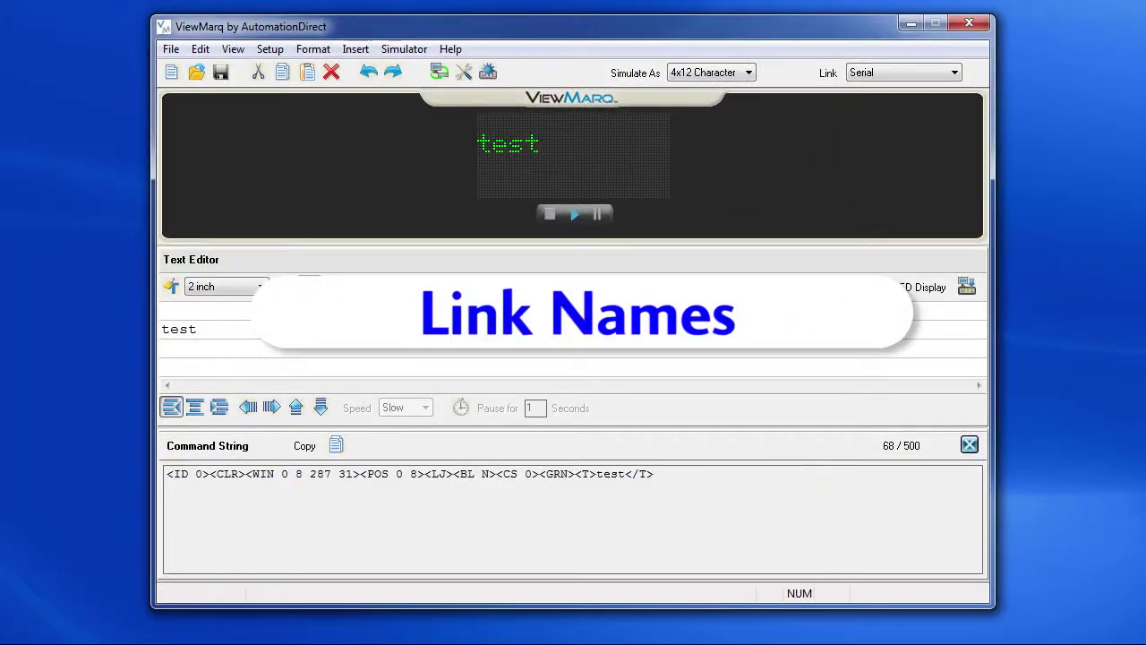
click(269, 50)
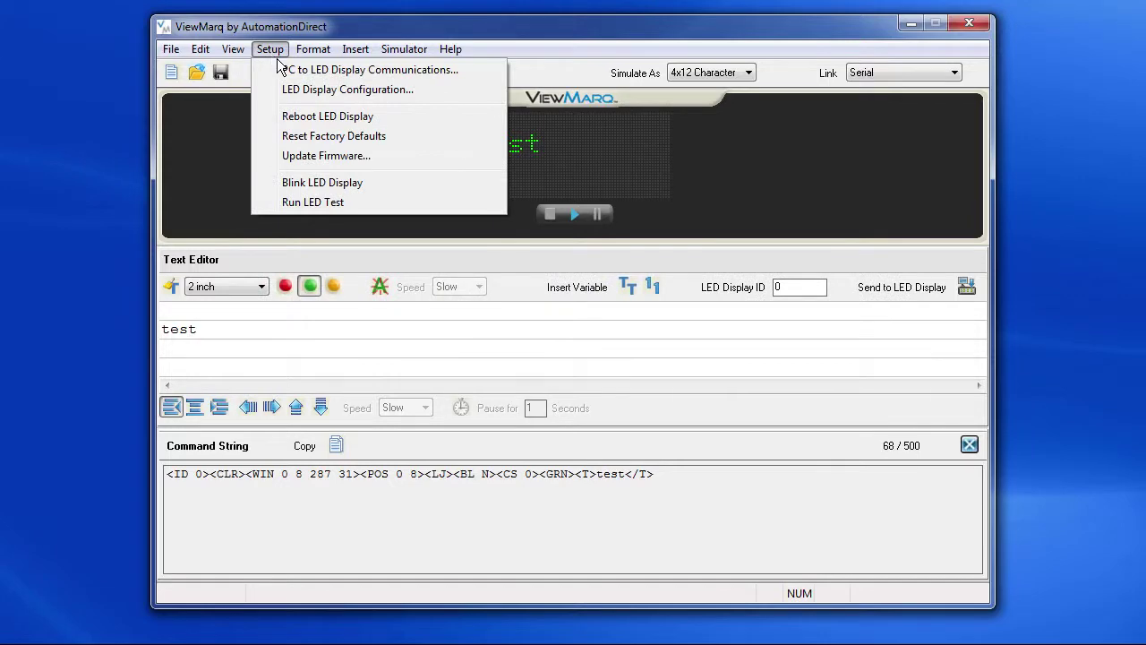
click(293, 68)
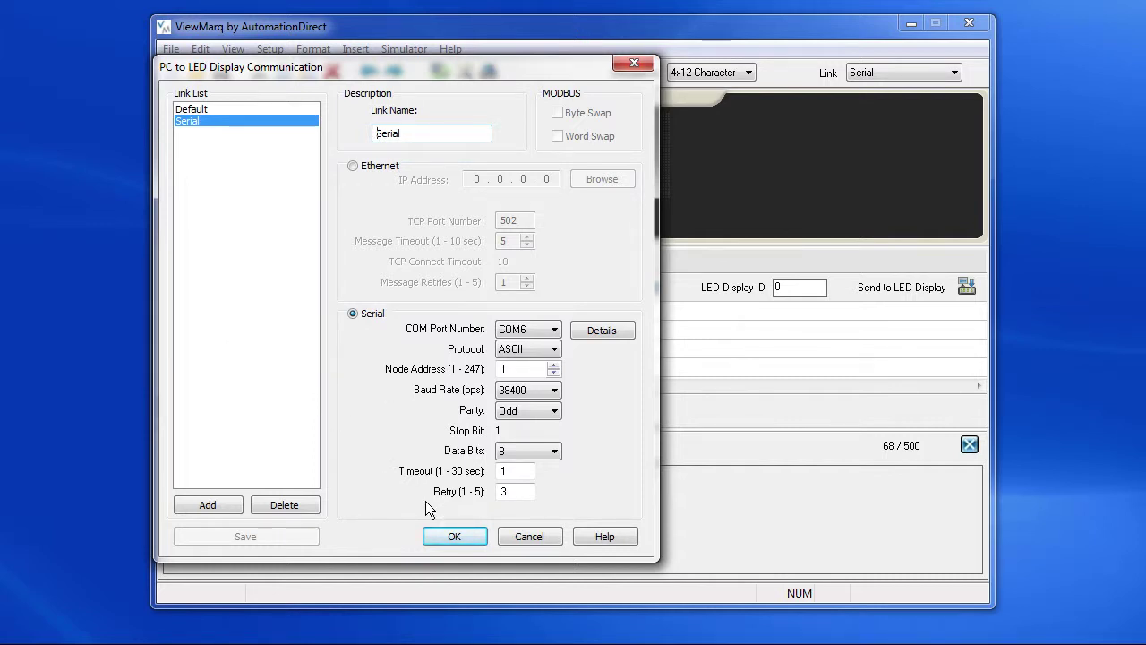
click(529, 535)
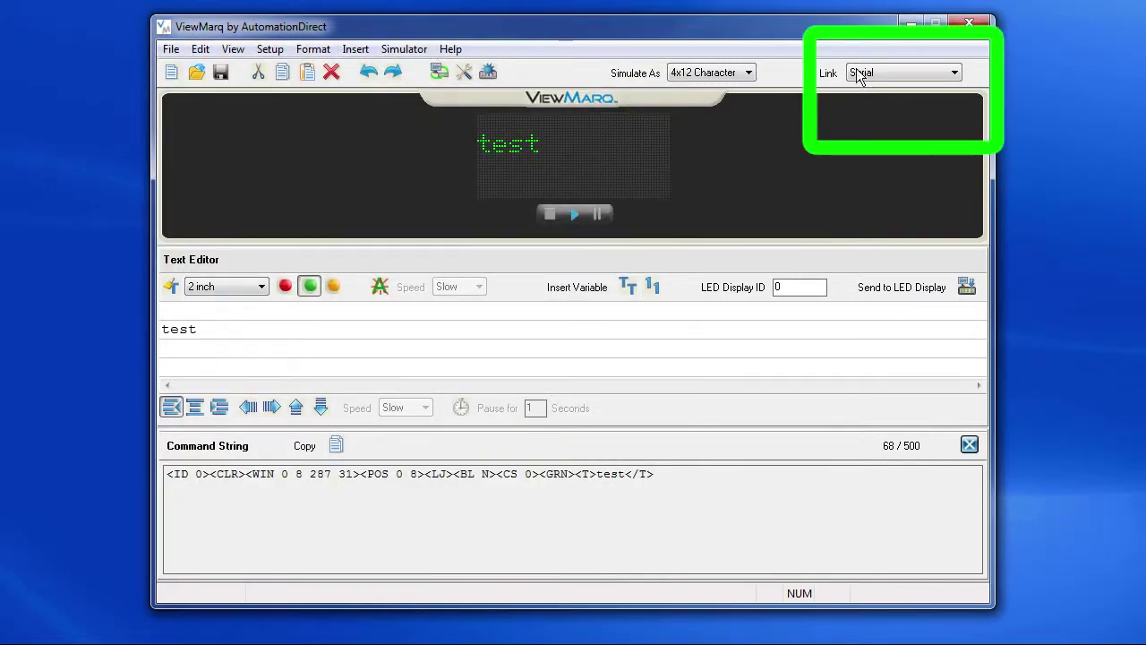
click(957, 75)
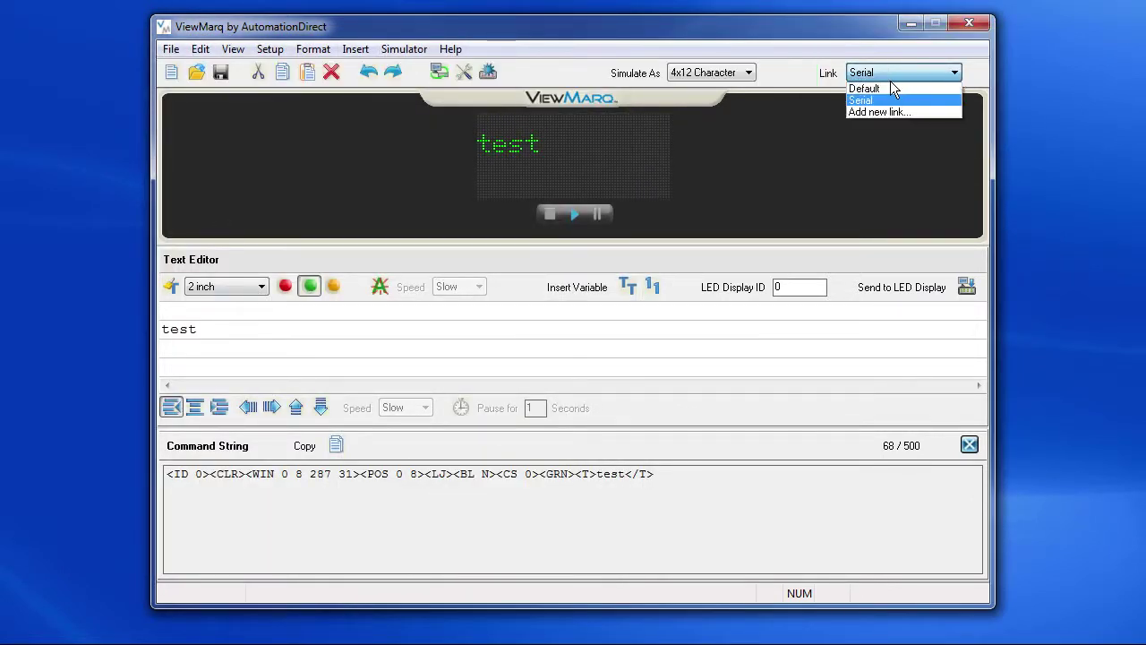